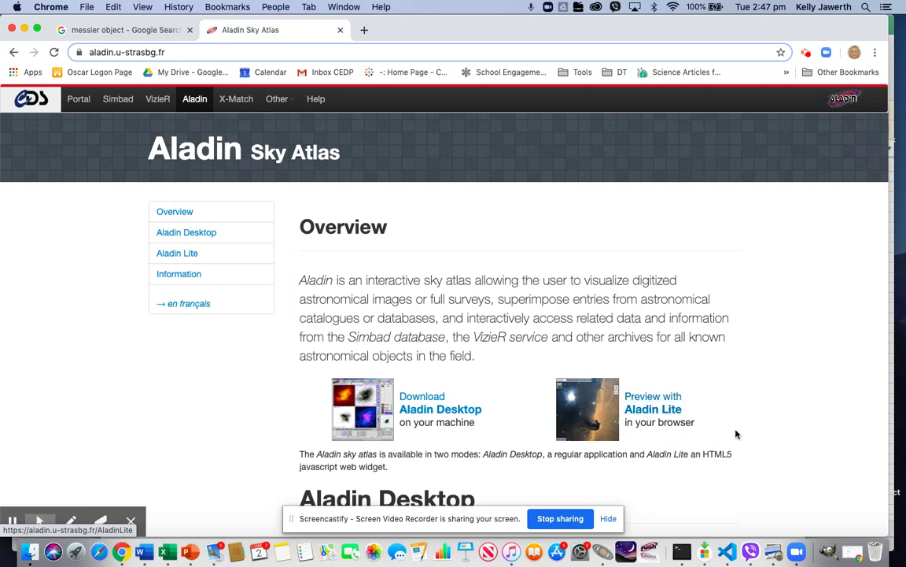
Load the Aladin Lite sky viewer, then return to the 'messier object' Google results.
click(653, 409)
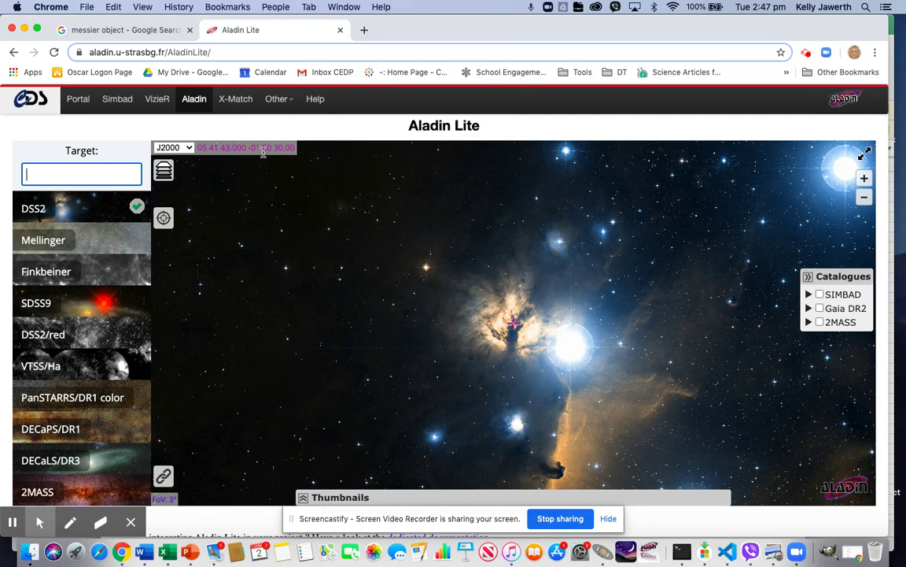
click(114, 175)
click(126, 31)
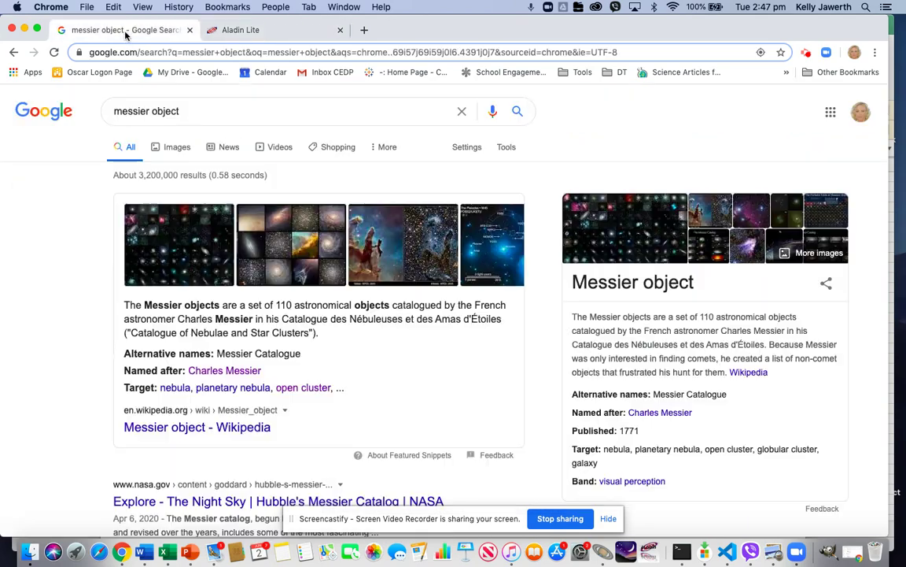
Open the Messier object Wikipedia article and scroll to the table listing M1 Crab Nebula.
scroll(290, 287, down, 3)
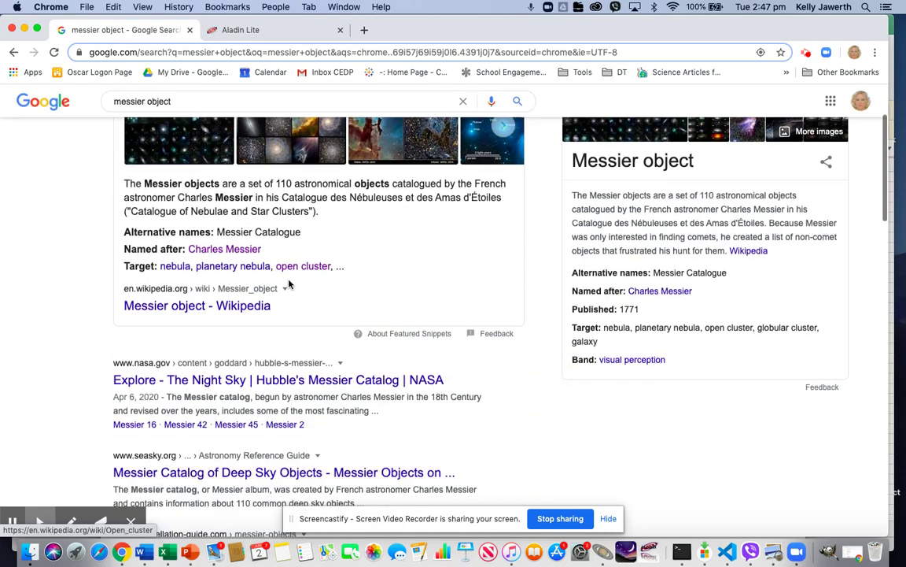
click(244, 308)
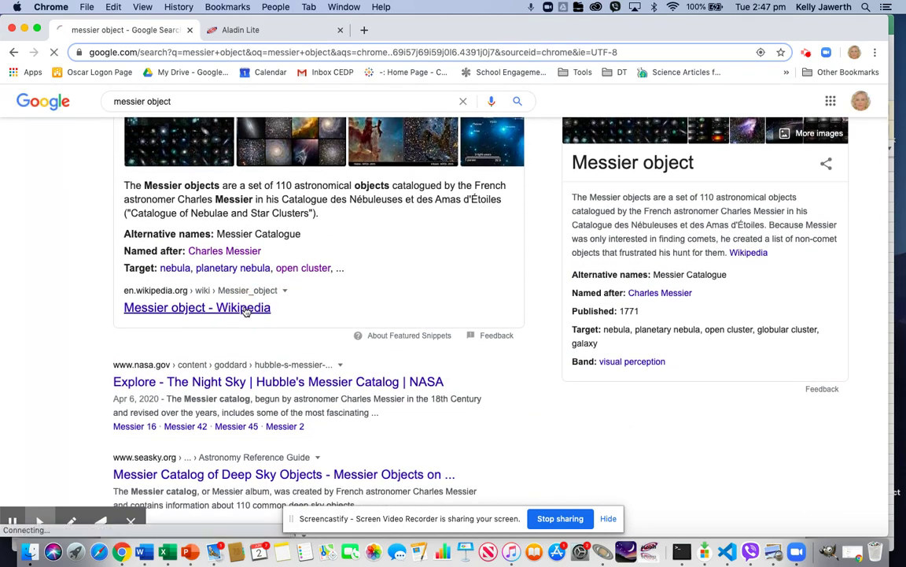
scroll(321, 334, down, 15)
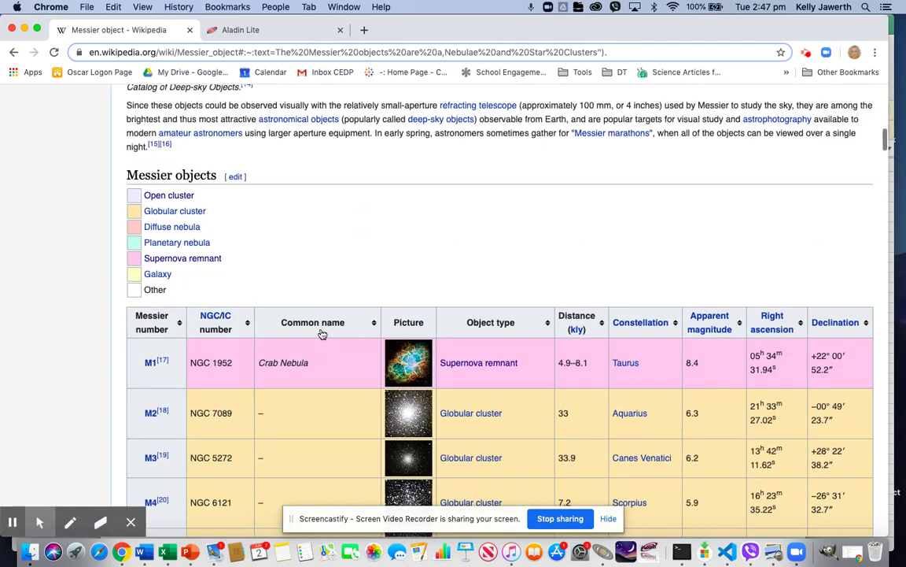
scroll(321, 333, down, 5)
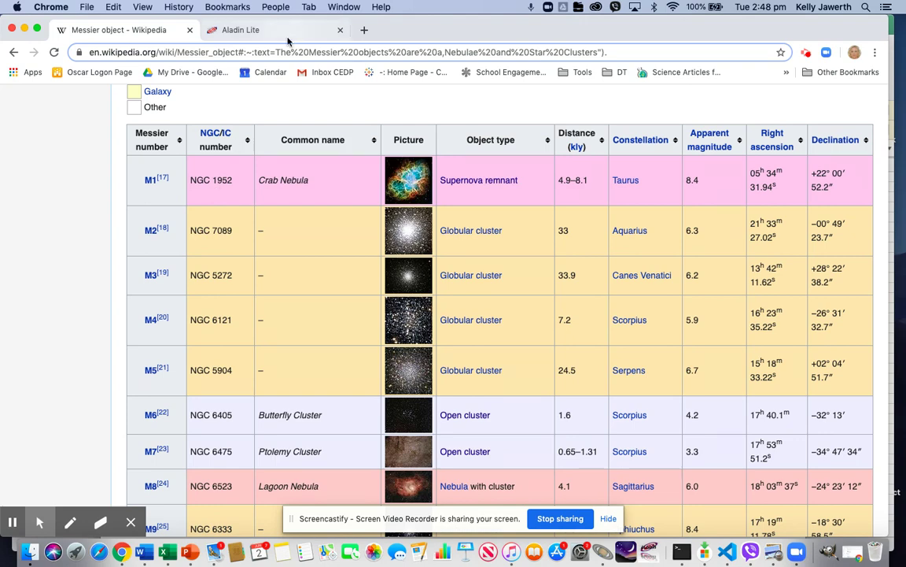
click(257, 33)
Centre Aladin Lite on target M1 at 05 34 31.940 +22 00 52.20, then recheck the Wikipedia table.
click(105, 175)
text(m)
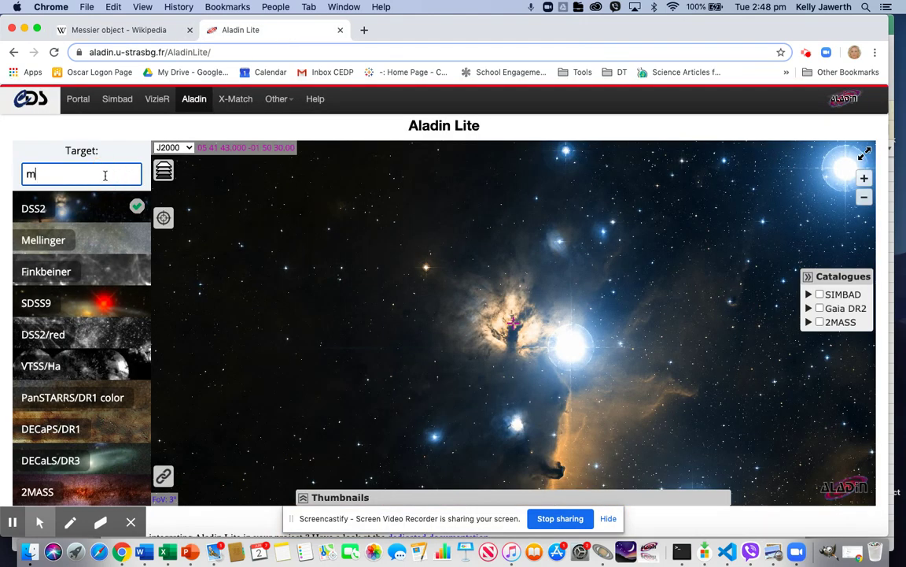
key(BackSpace)
text(M1)
key(Return)
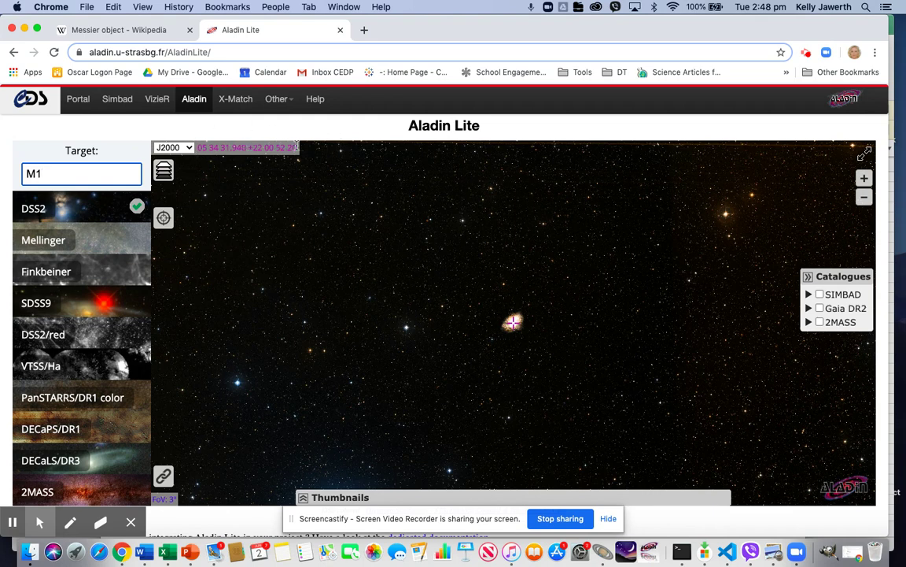
click(124, 31)
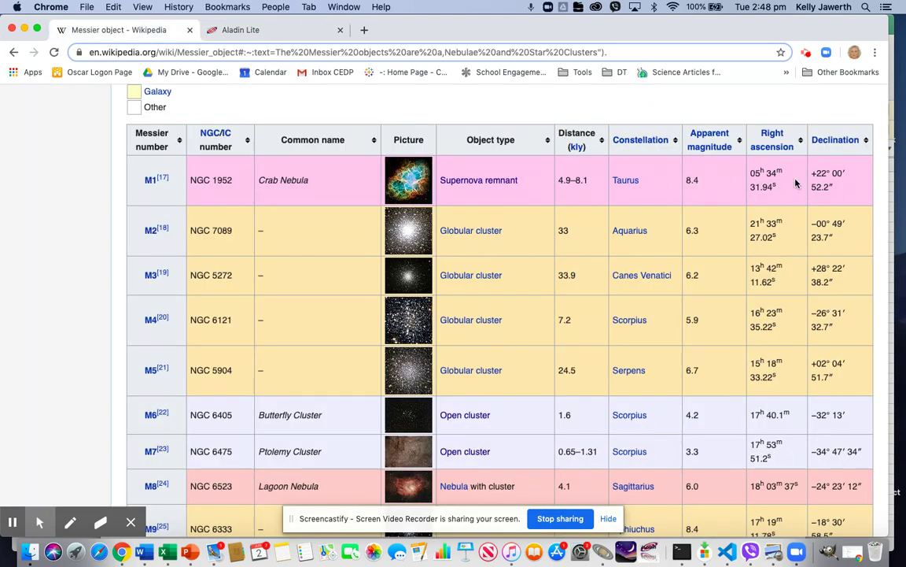
Back in the Aladin Lite M1 view, list the coordinate frames J2000, J2000d and GAL.
click(251, 32)
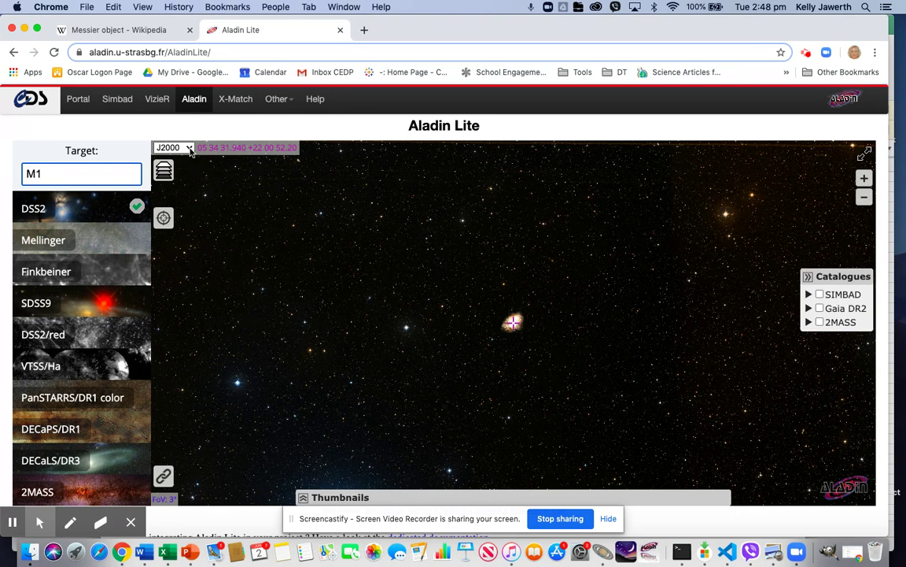
click(189, 149)
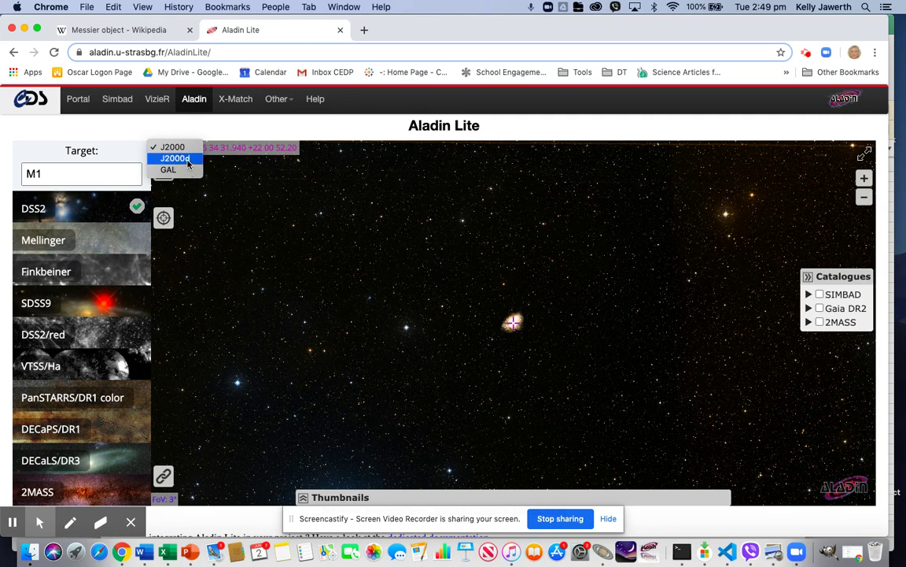
Switch coordinates to J2000d (83.6330833 +22.0145000) and overlay the SIMBAD catalogue on M1.
click(178, 160)
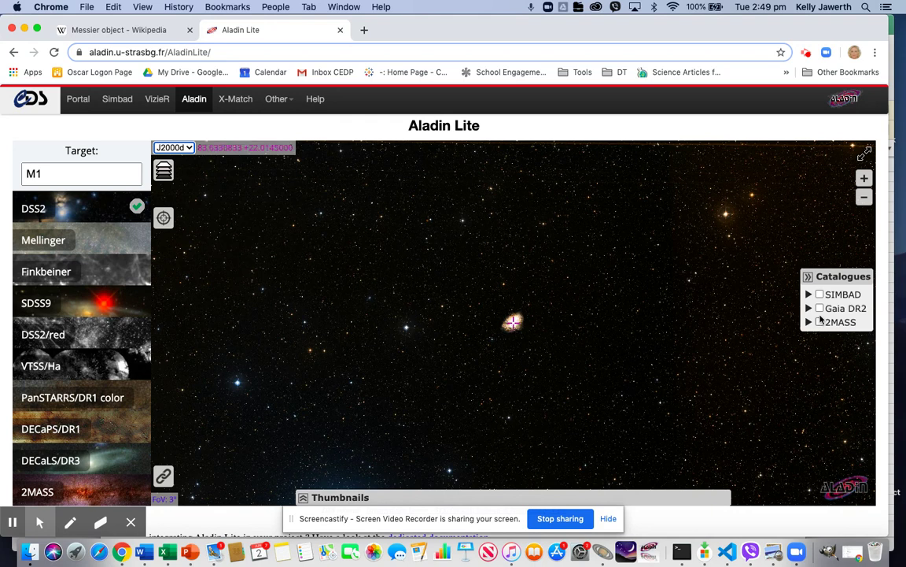
click(820, 294)
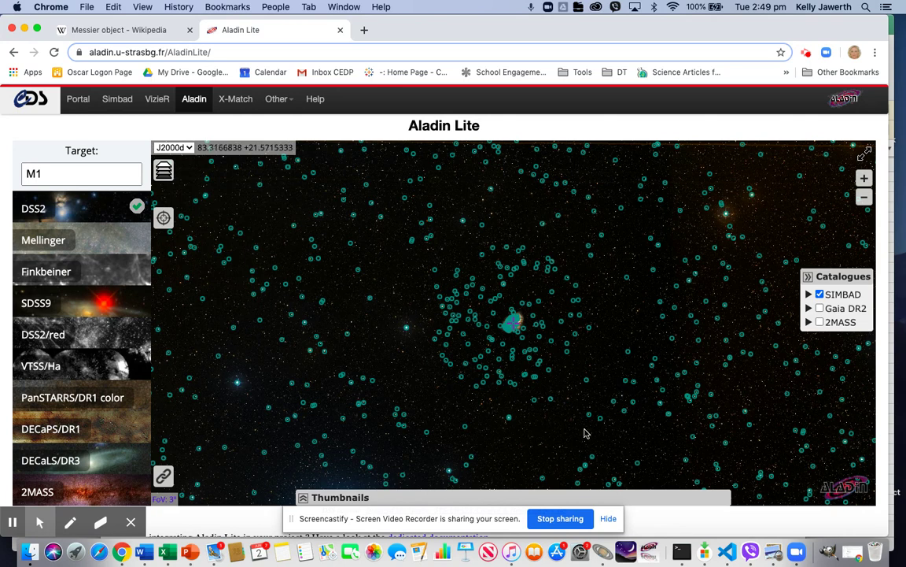
Inspect SIMBAD sources near M1, ending on star TYC 1309-2054-1, then hide the SIMBAD overlay.
click(510, 322)
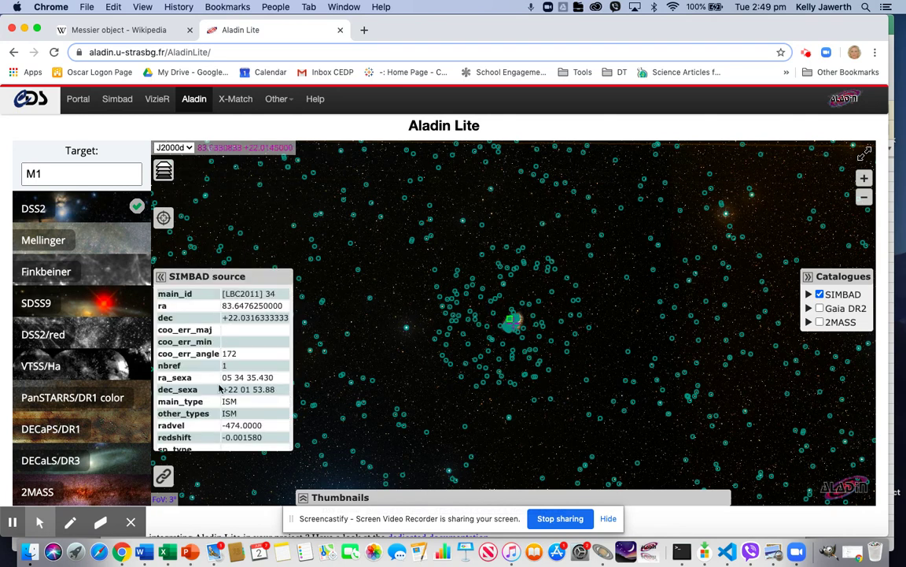
click(512, 328)
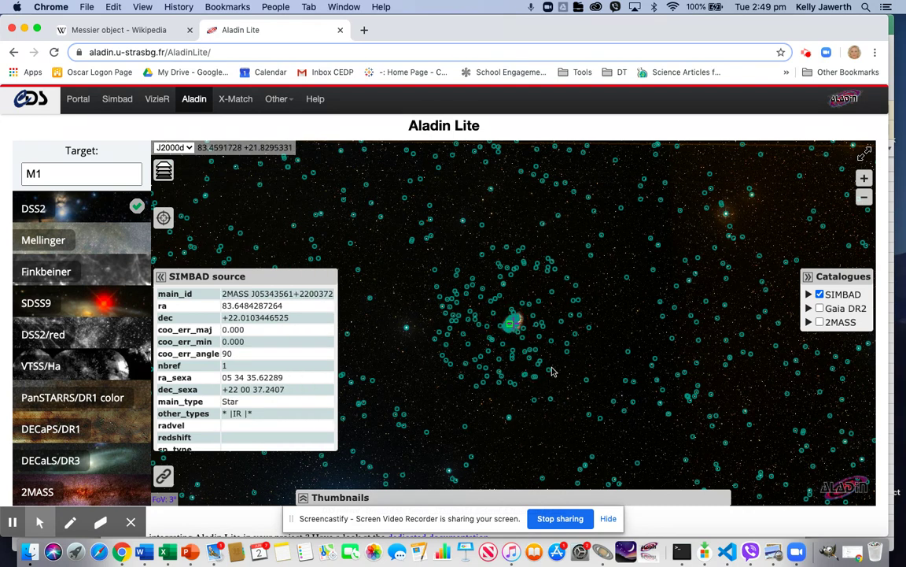
click(549, 370)
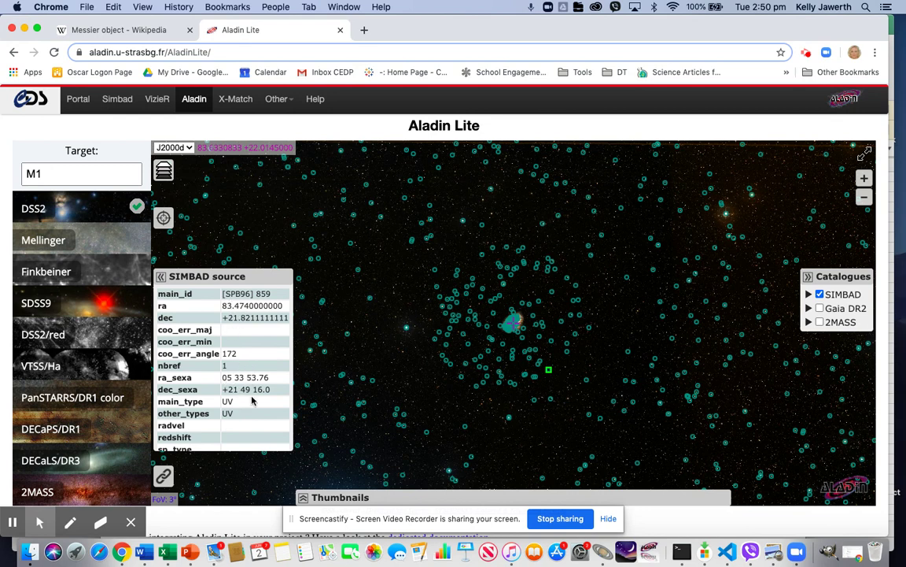
scroll(252, 402, down, 6)
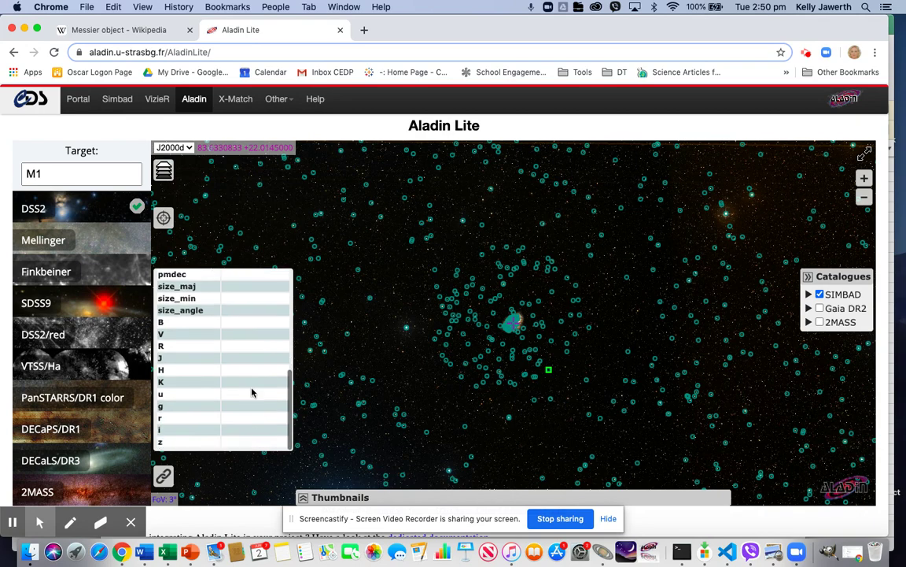
scroll(251, 391, up, 6)
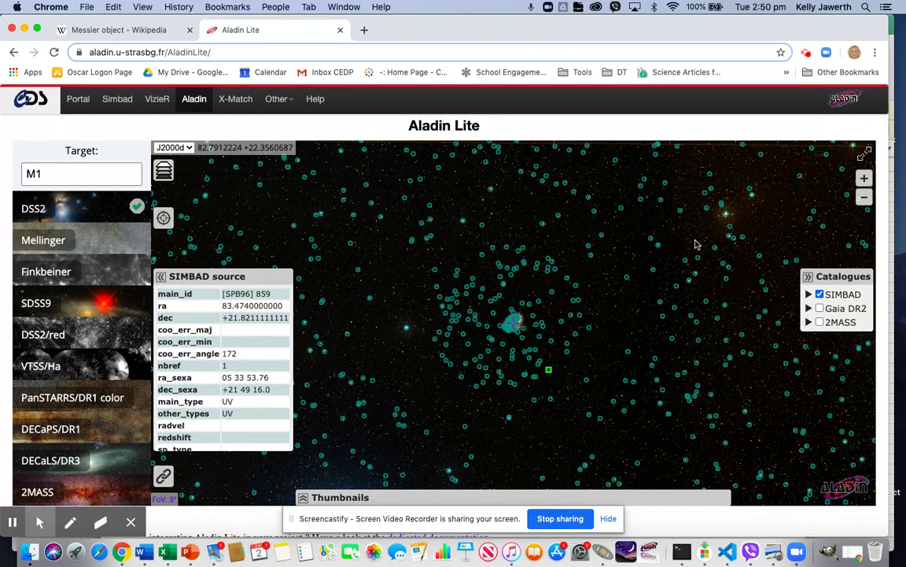
click(651, 240)
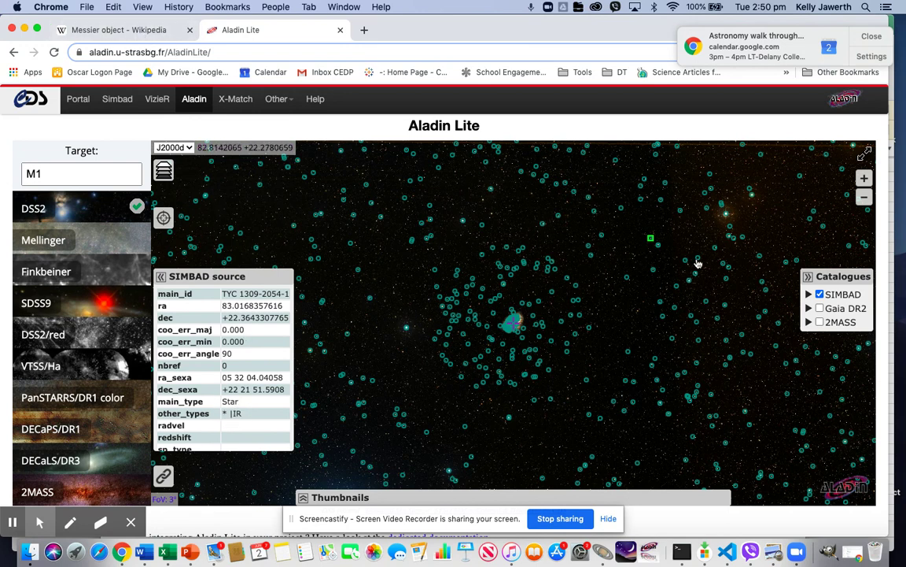
click(819, 293)
Dismiss the Chrome calendar notification and collapse the SIMBAD source details panel.
click(878, 38)
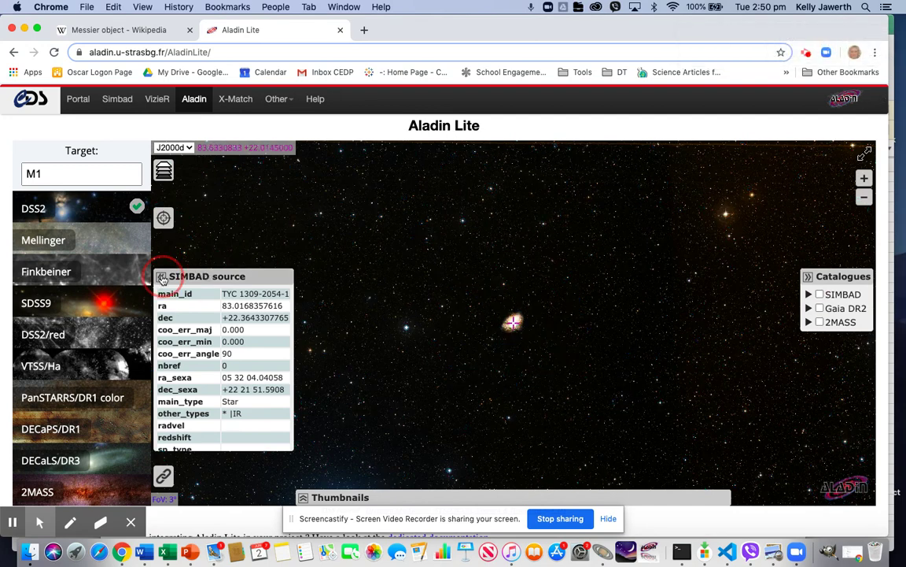
click(162, 279)
click(238, 387)
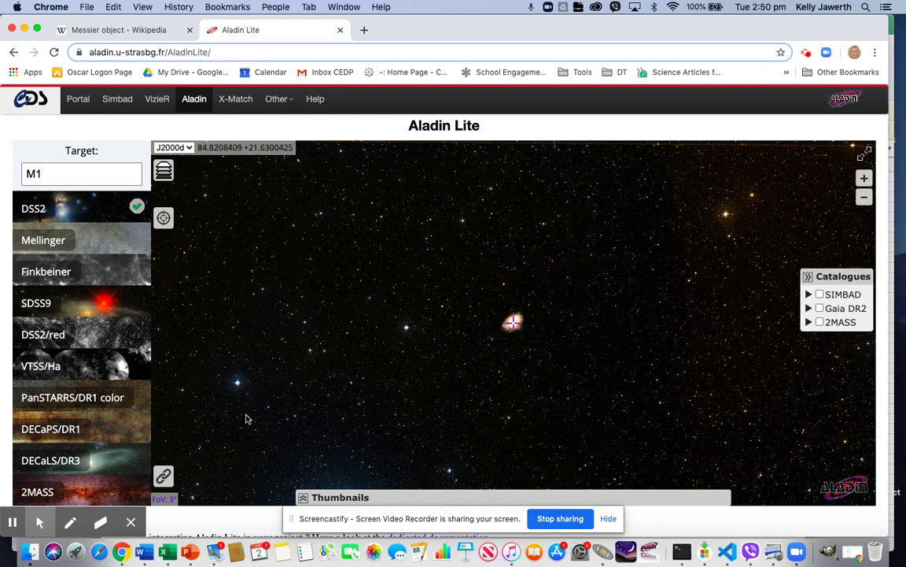
click(238, 385)
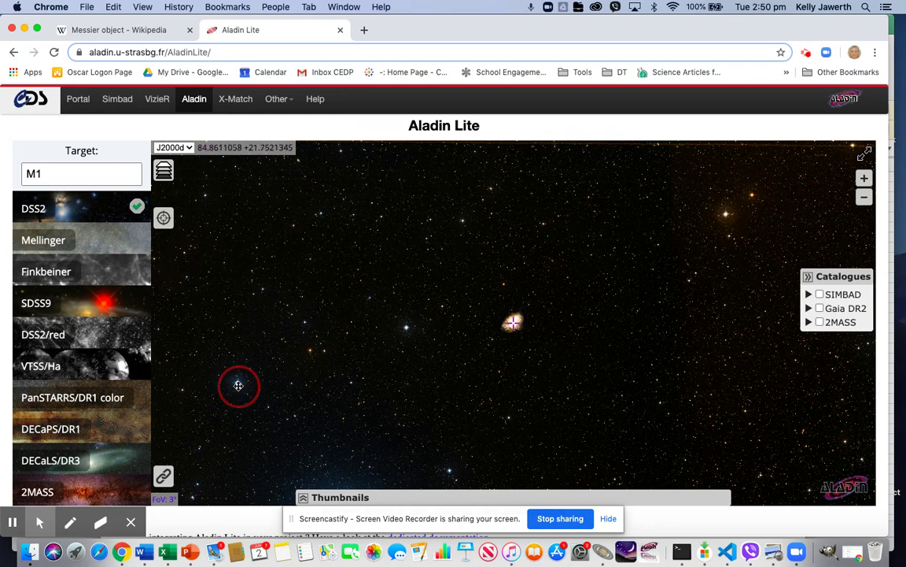
Pan the sky to centre the bright blue star near 84.41, +21.15.
drag(512, 323, 783, 253)
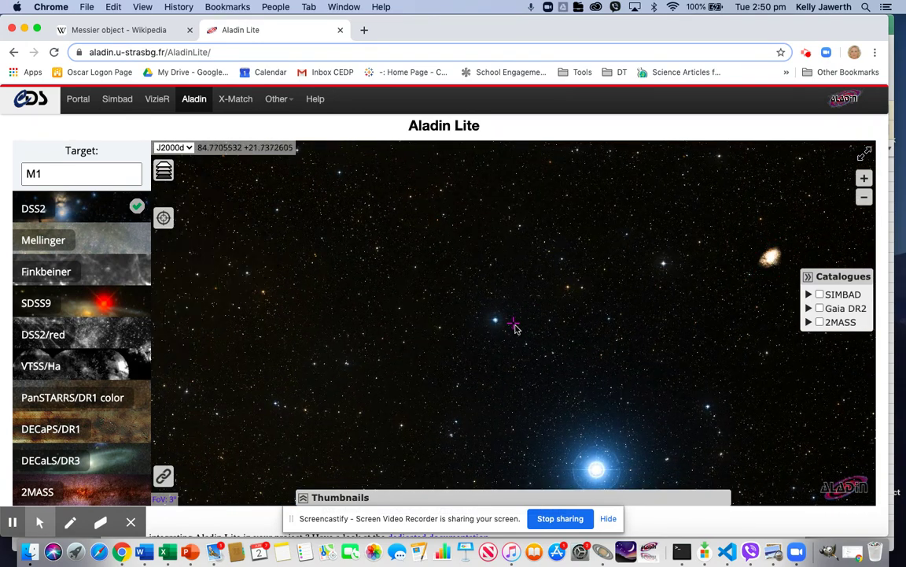
click(557, 317)
drag(557, 318, 474, 171)
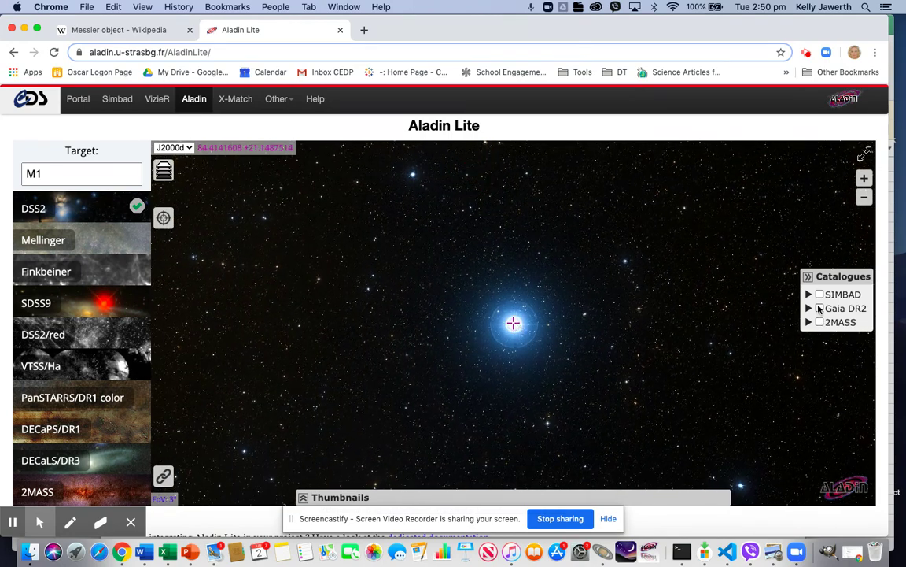
Re-enable SIMBAD and review the central star's details: zet Tau, a B1IVe_shell Be star, with magnitudes.
click(820, 294)
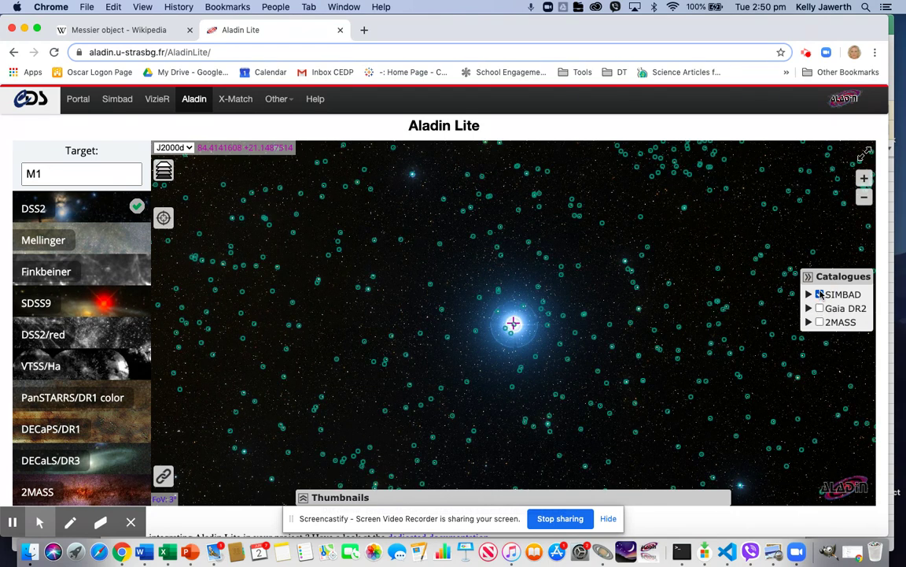
click(513, 324)
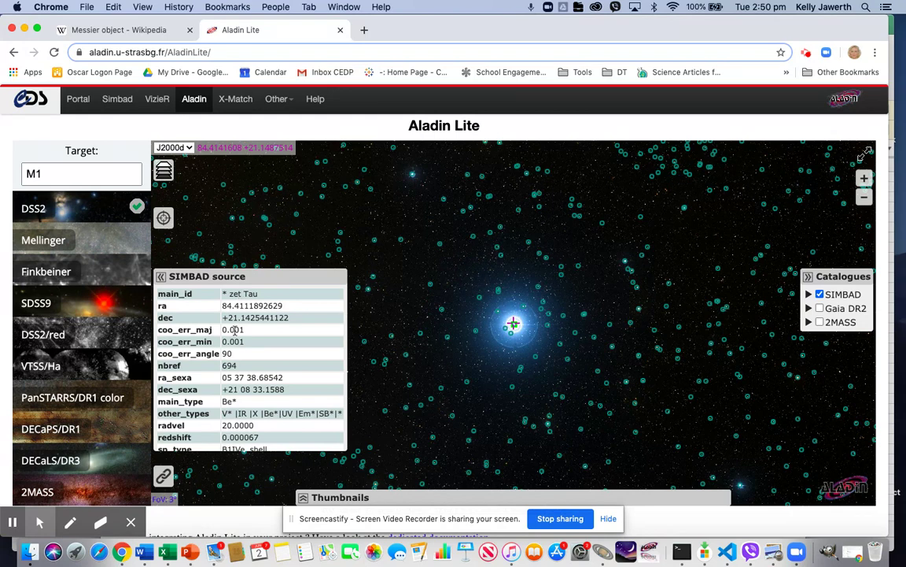
scroll(233, 358, down, 5)
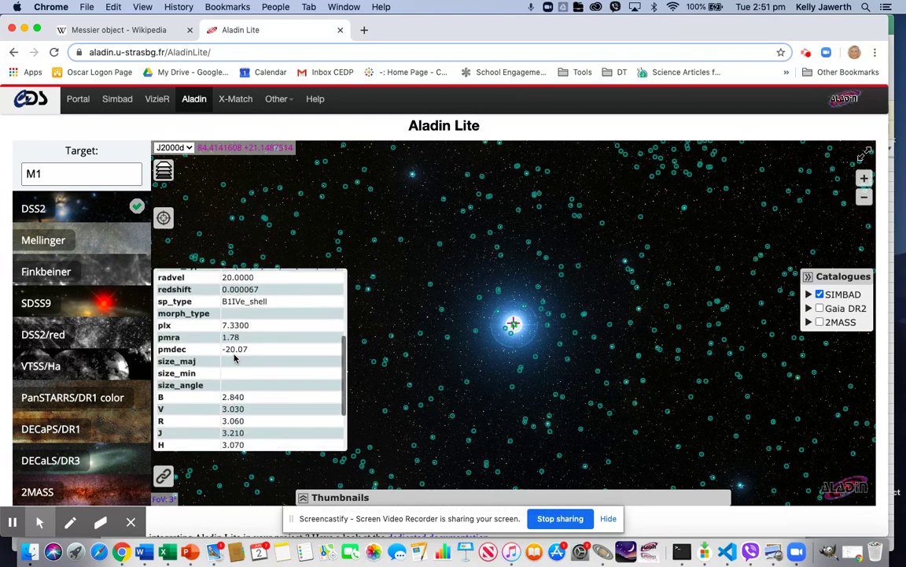
scroll(234, 358, down, 2)
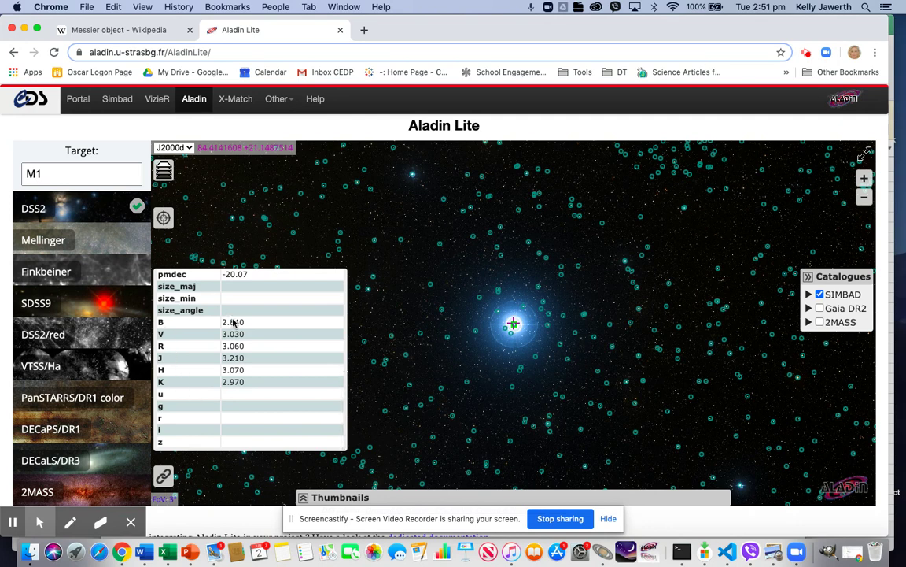
scroll(255, 376, up, 2)
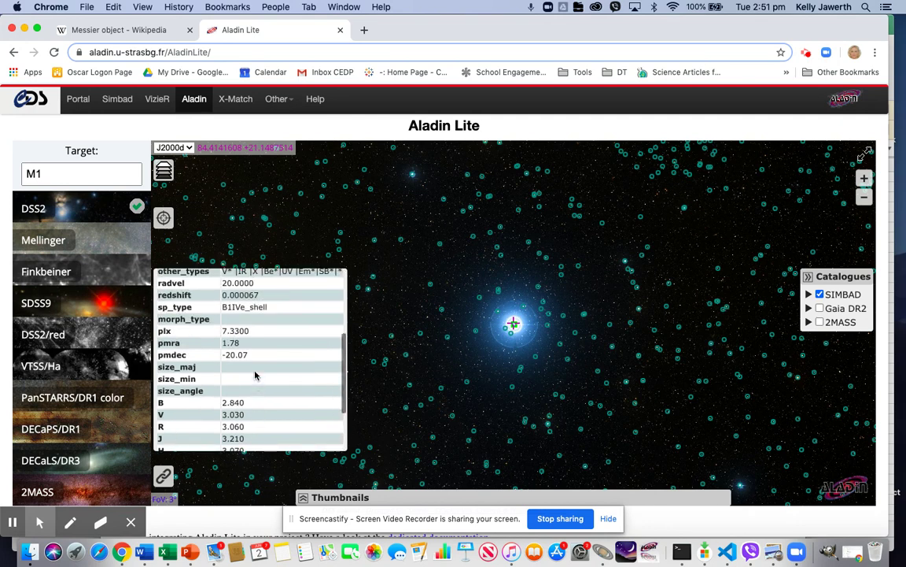
scroll(238, 378, down, 3)
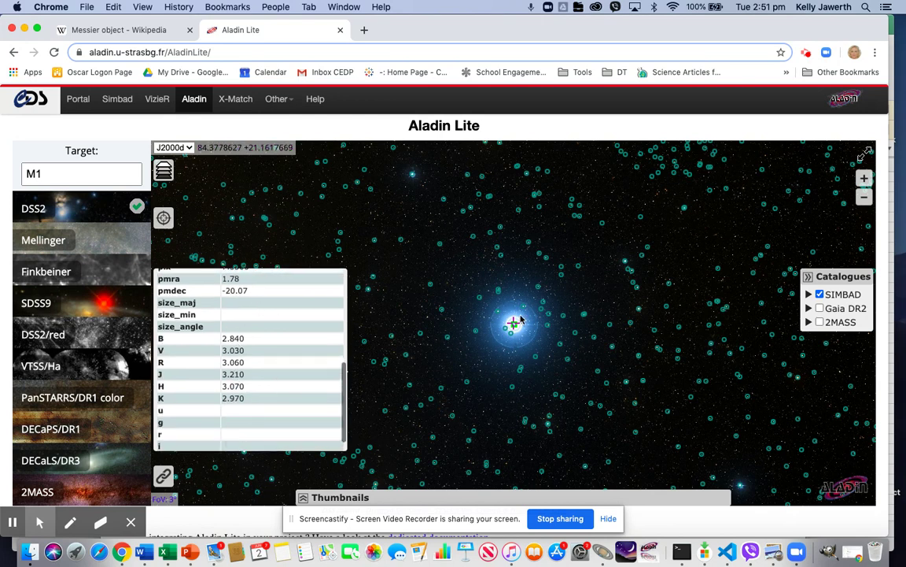
scroll(301, 364, up, 5)
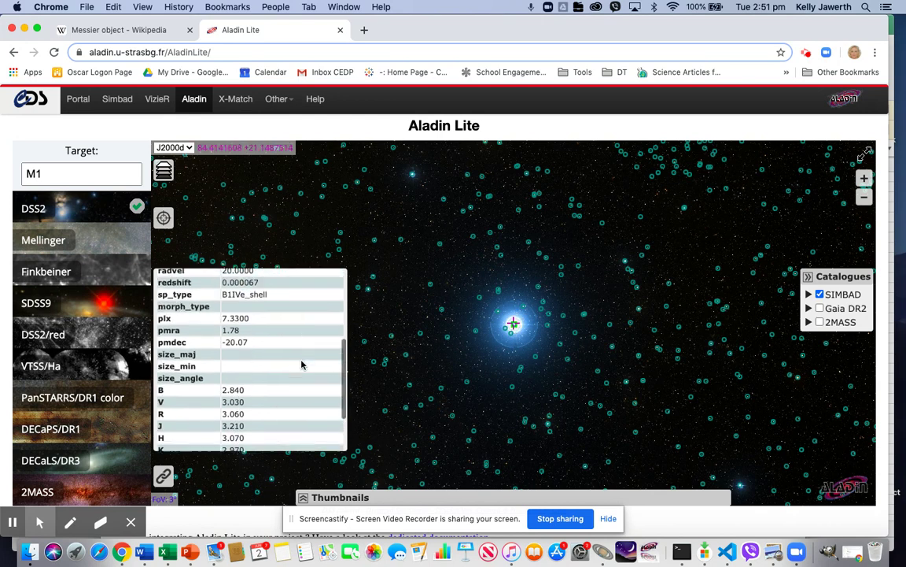
scroll(301, 364, up, 3)
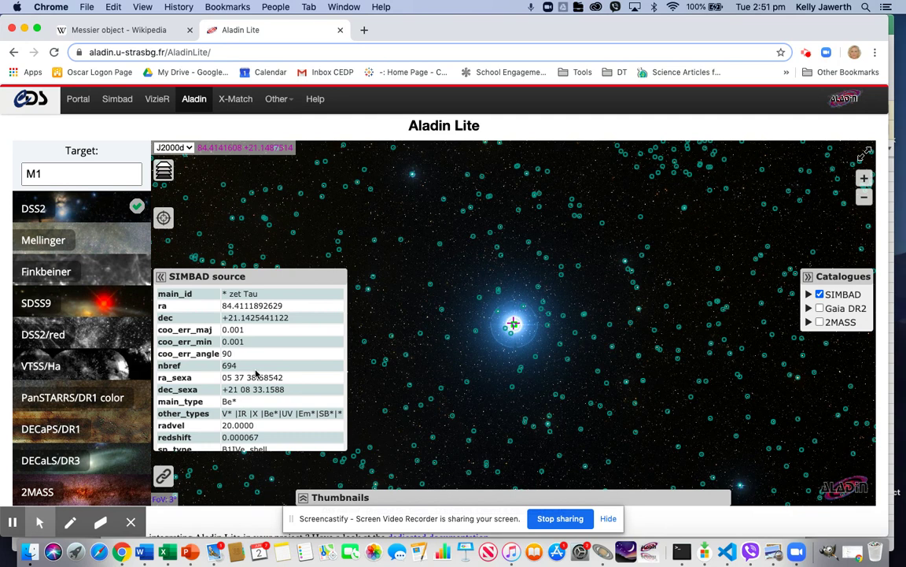
click(51, 177)
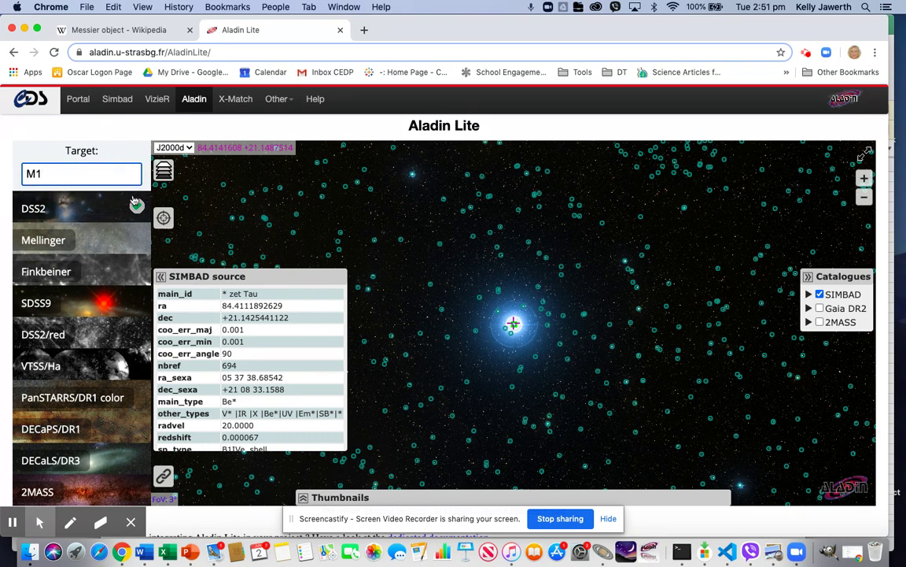
Change the coordinate frame to J2000, showing sexagesimal coordinates near 05 37 39, +21 08.
click(189, 148)
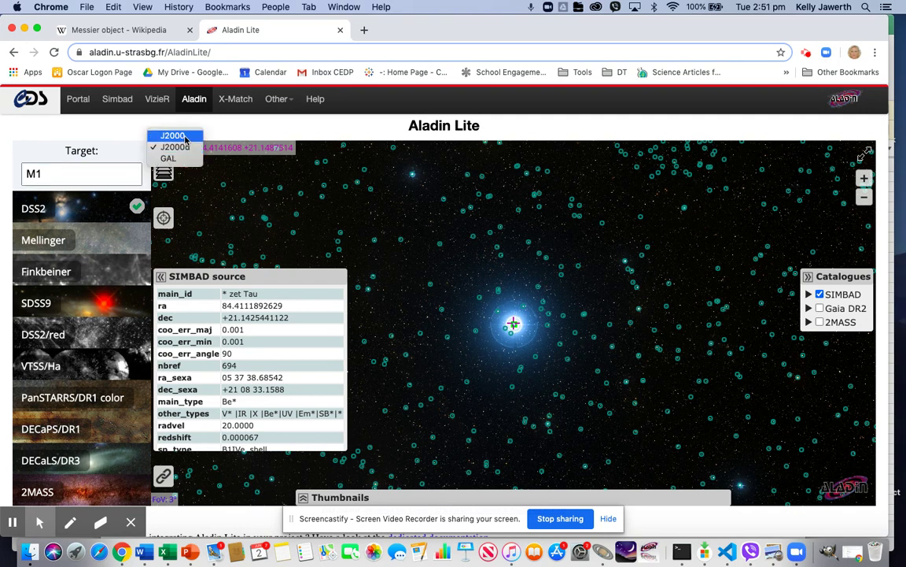
click(185, 137)
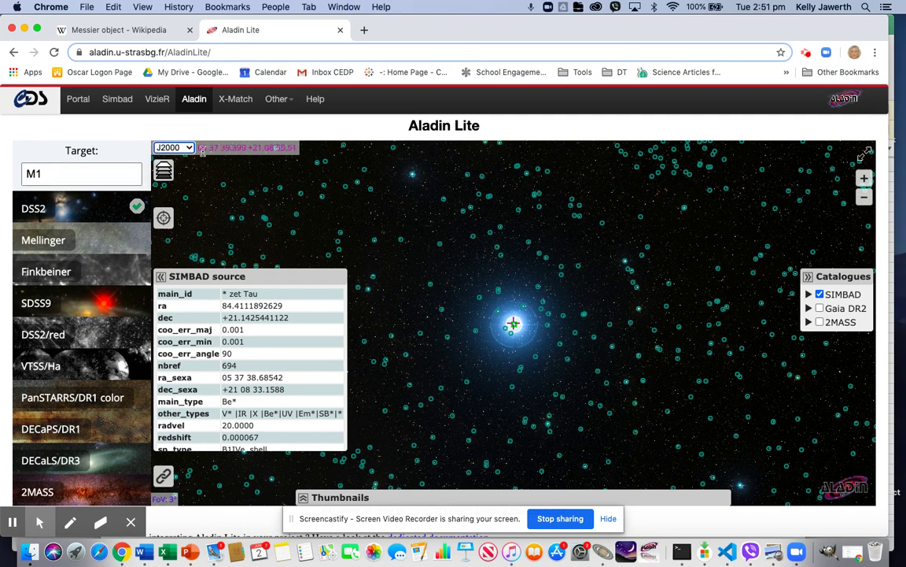